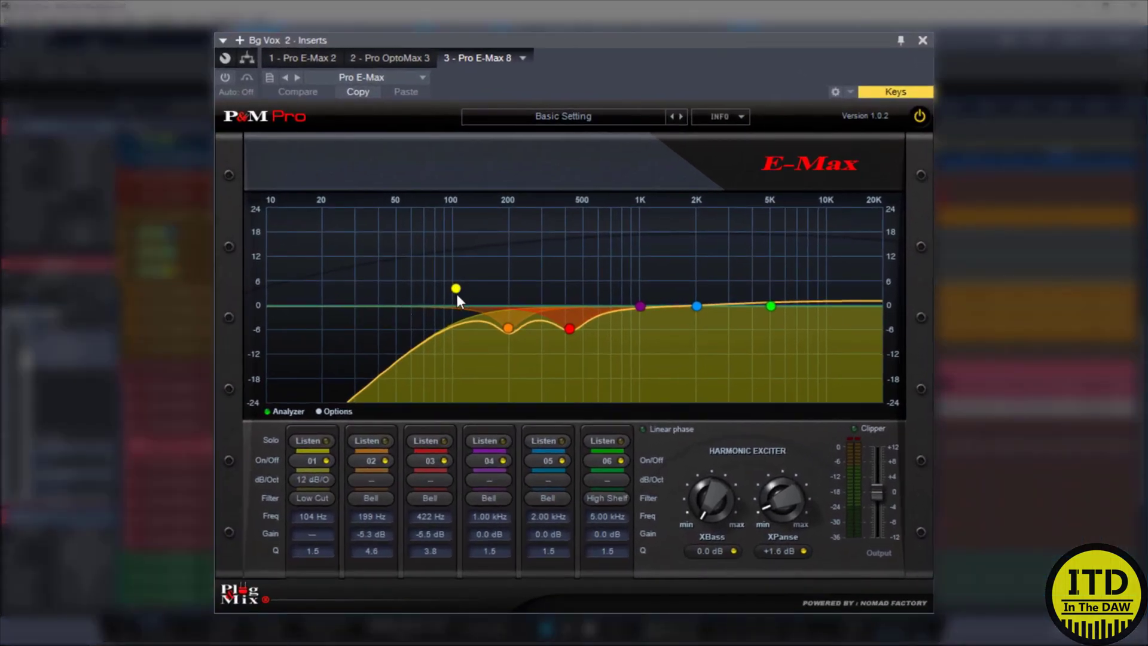
- Audition band 6 as a boost up at 17 kHz, then change its filter type to Notch
drag(771, 305, 487, 293)
drag(407, 296, 775, 298)
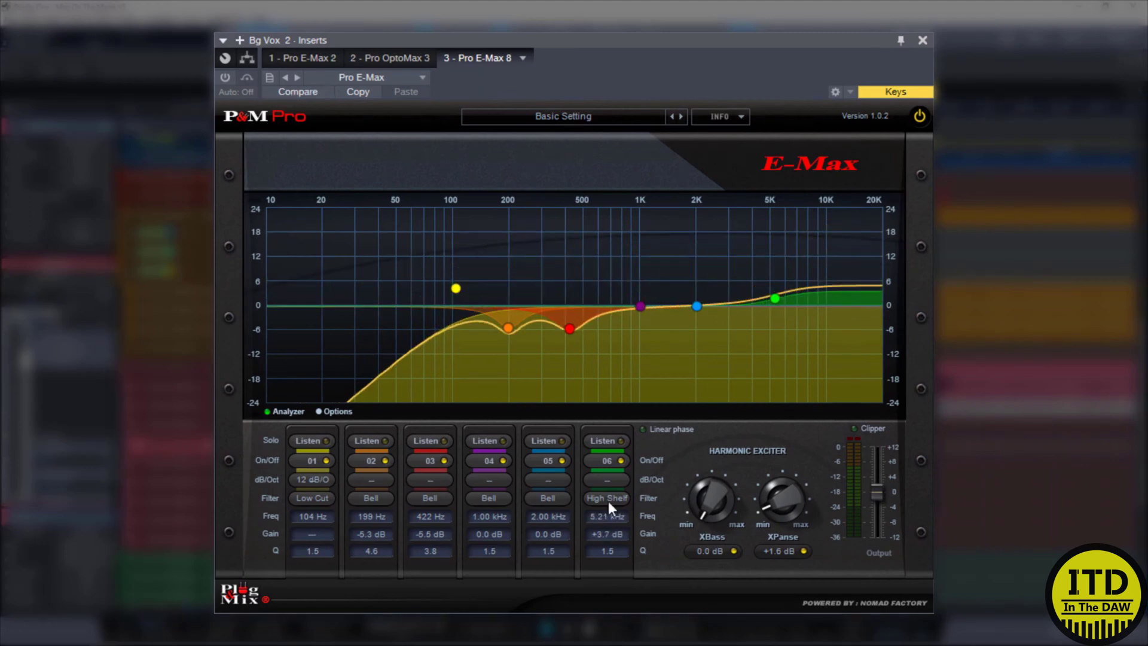
click(601, 494)
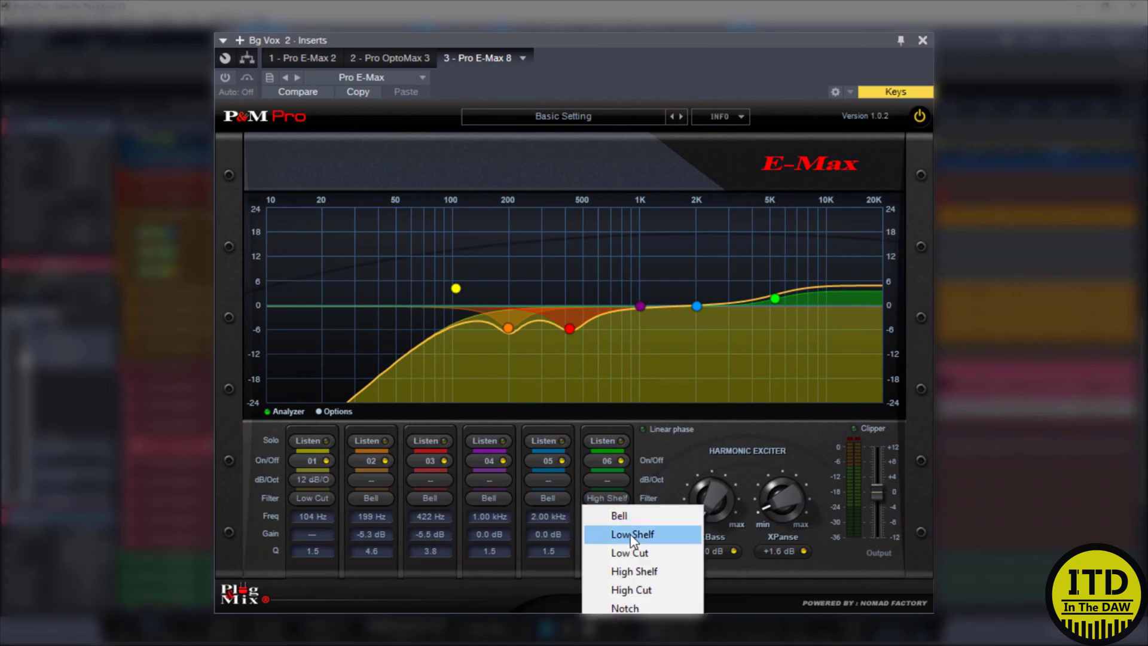
click(626, 608)
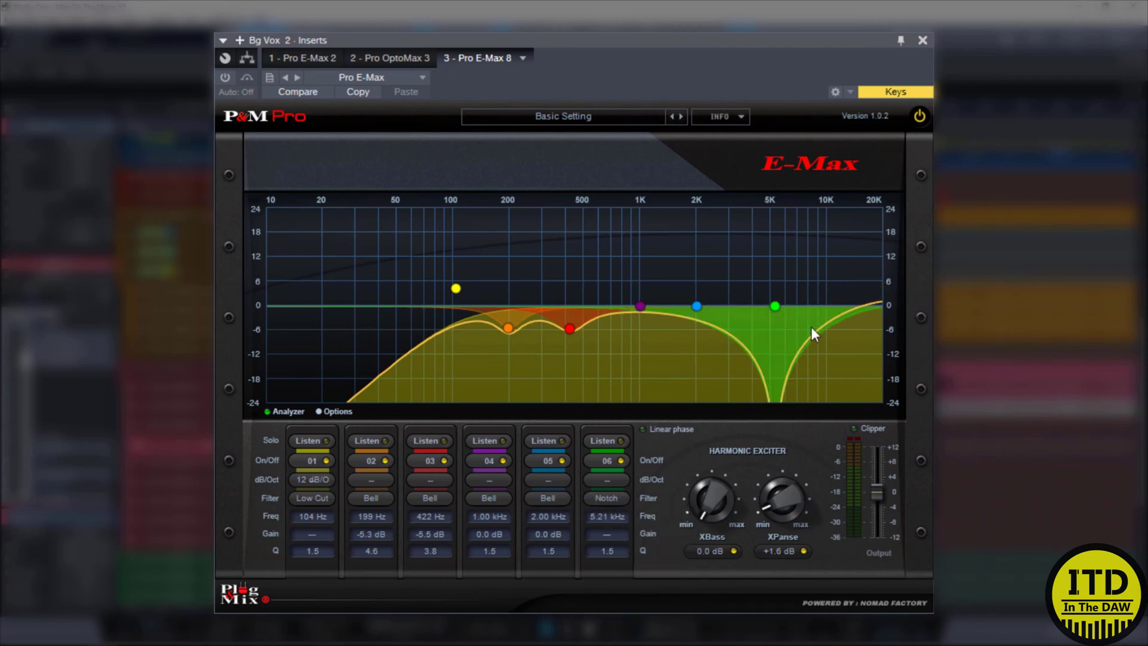
- Narrow the band 6 notch near 3.63 kHz, then load the Basic Setting preset to flatten all bands
drag(776, 307, 772, 455)
mouse_move(766, 288)
mouse_down()
mouse_move(763, 180)
mouse_move(746, 291)
mouse_up()
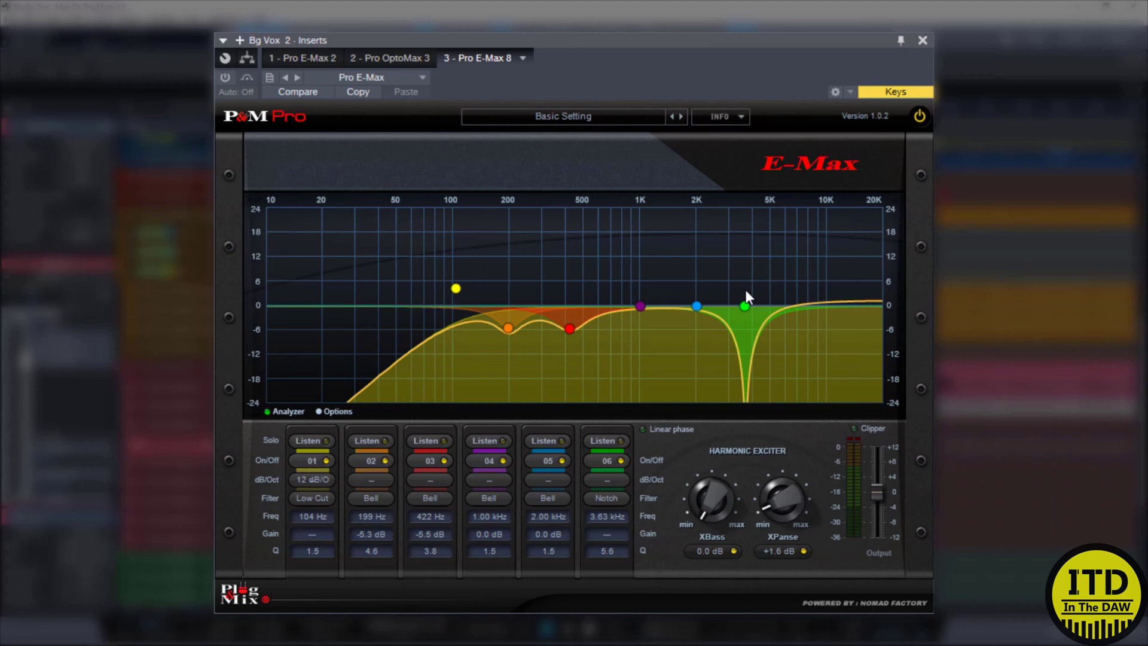
click(559, 117)
click(561, 139)
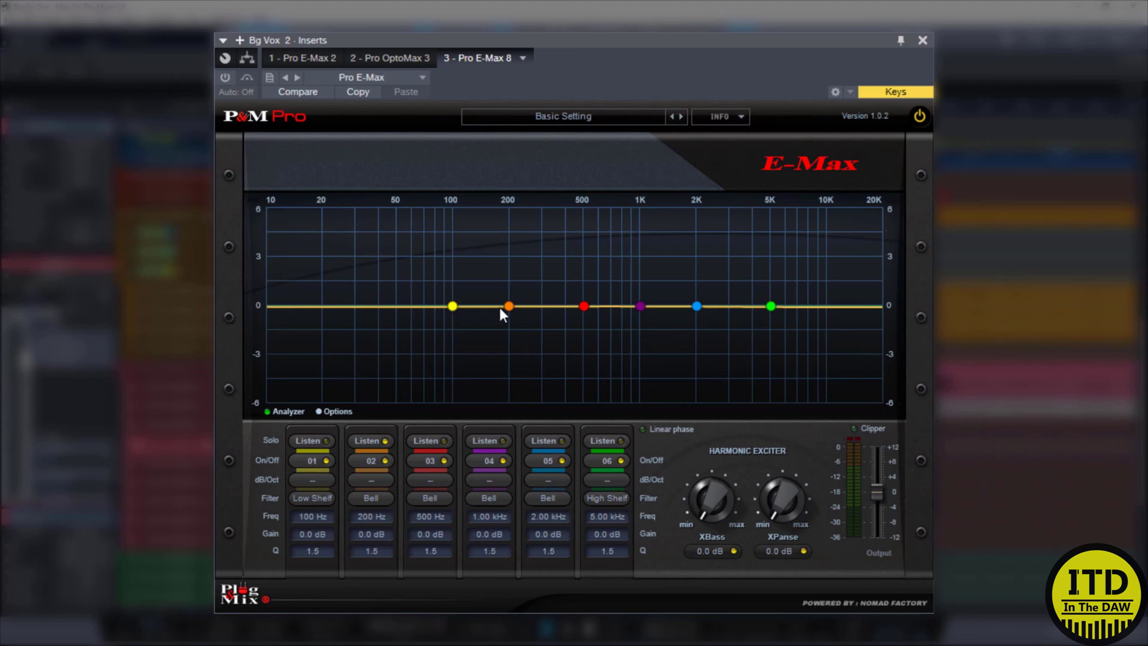
- Raise band 2 to a +1.1 dB bump at 172 Hz and disable Linear phase
mouse_move(509, 306)
mouse_down()
mouse_move(554, 279)
mouse_move(698, 269)
mouse_move(458, 258)
mouse_move(502, 299)
mouse_up()
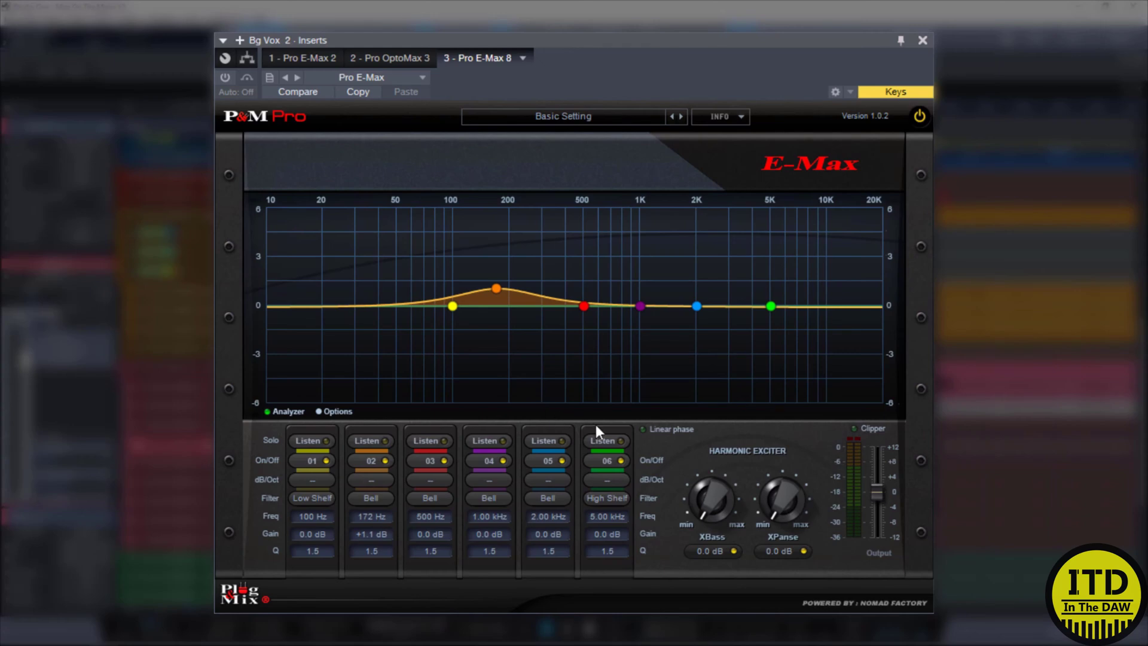
click(643, 429)
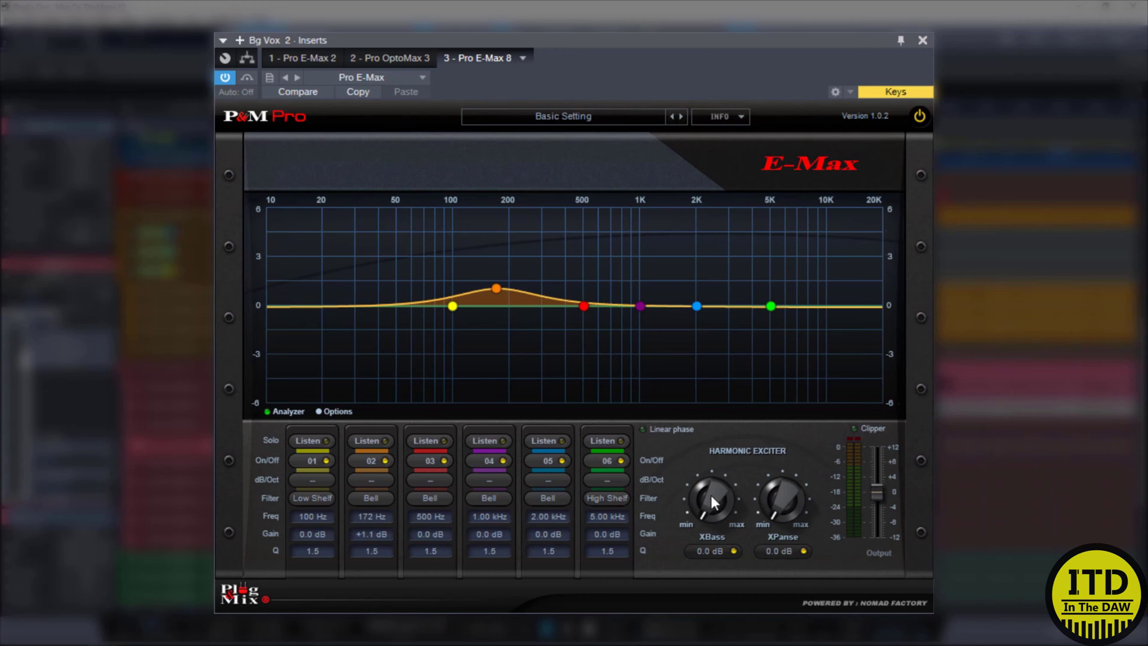
- Try the XBass knob and return it to 0, enable the output Clipper, and reload Basic Setting
drag(712, 495, 787, 504)
click(854, 428)
click(576, 120)
click(562, 138)
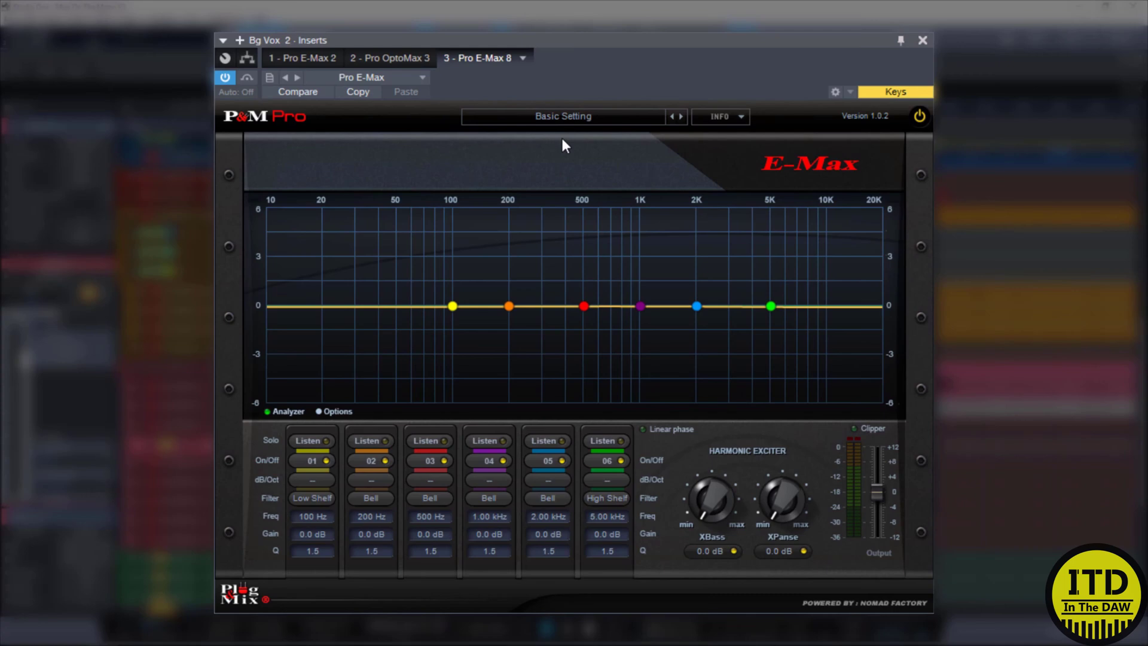
key(space)
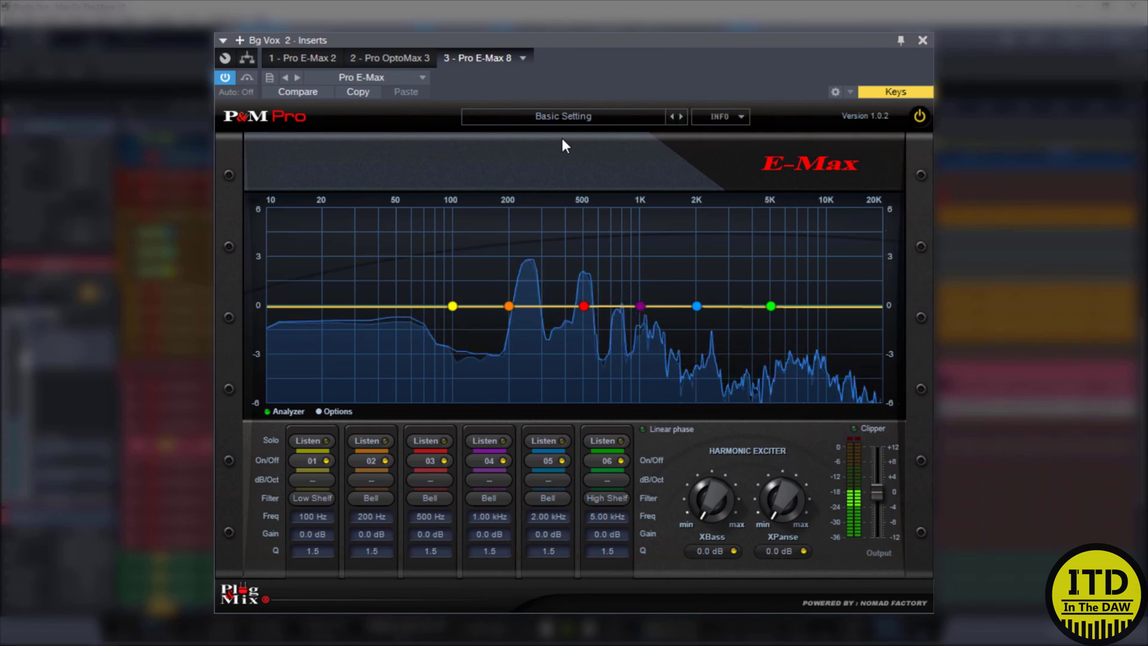
key(space)
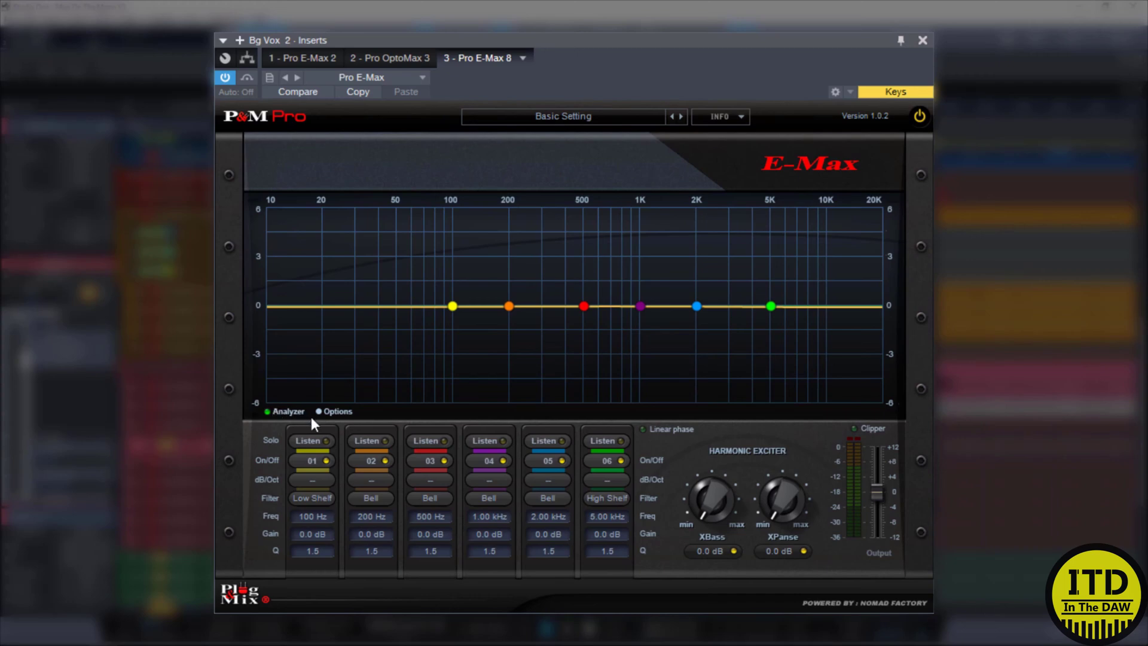
- Make band 1 a 12 dB/oct Low Cut and place it at 118 Hz with Q 8.7
click(318, 498)
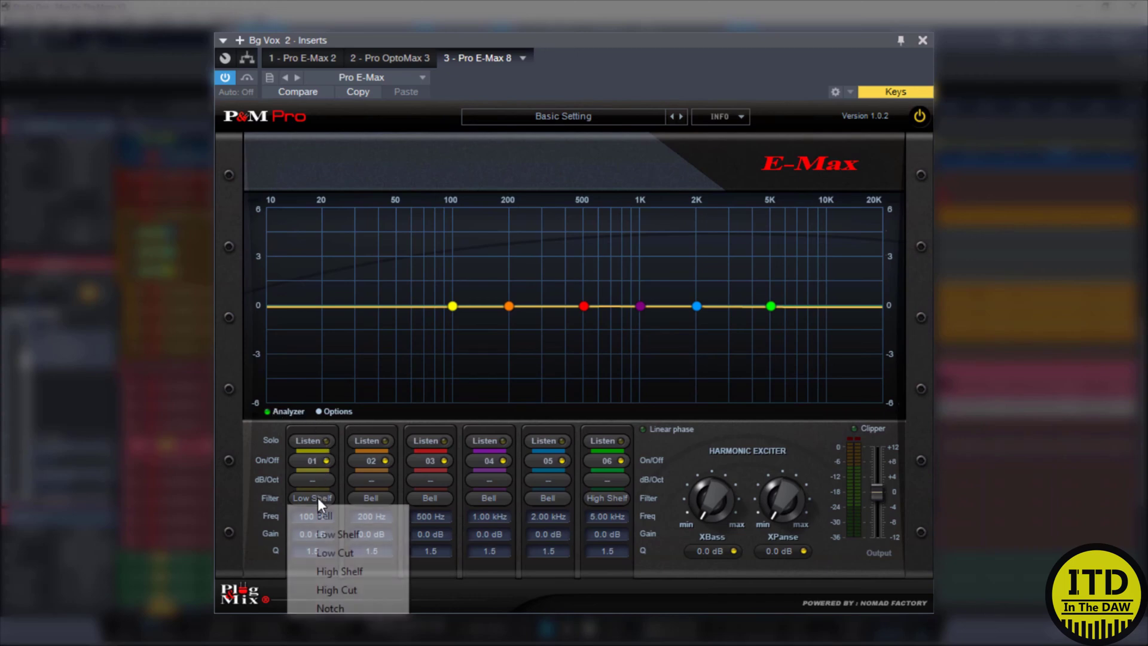
click(350, 557)
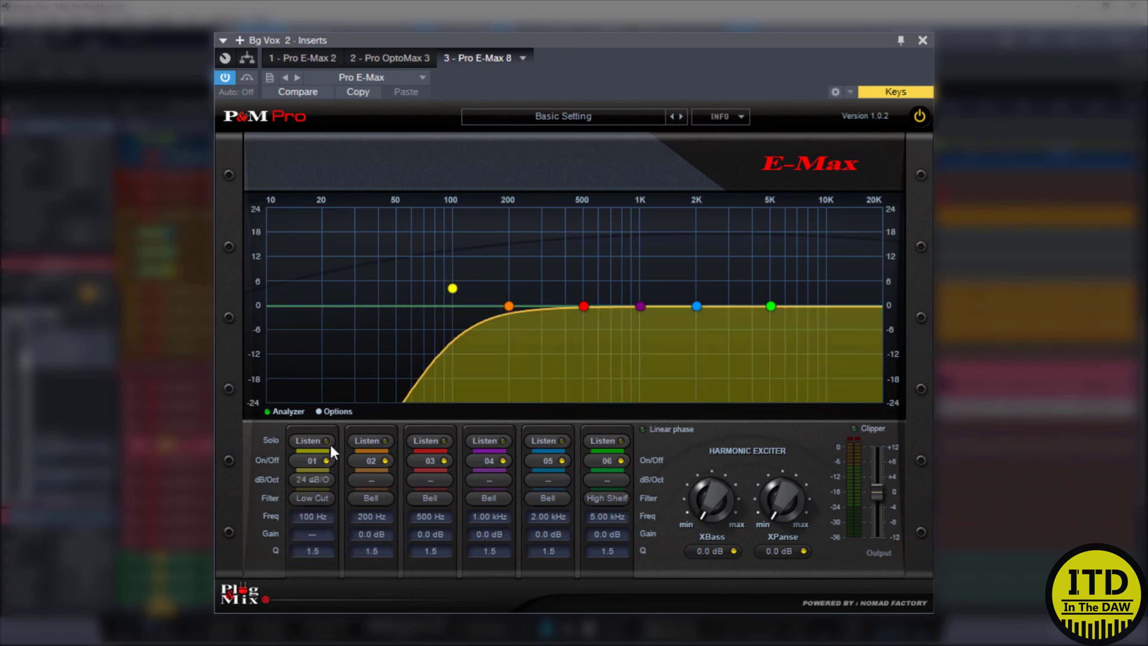
click(309, 482)
click(328, 515)
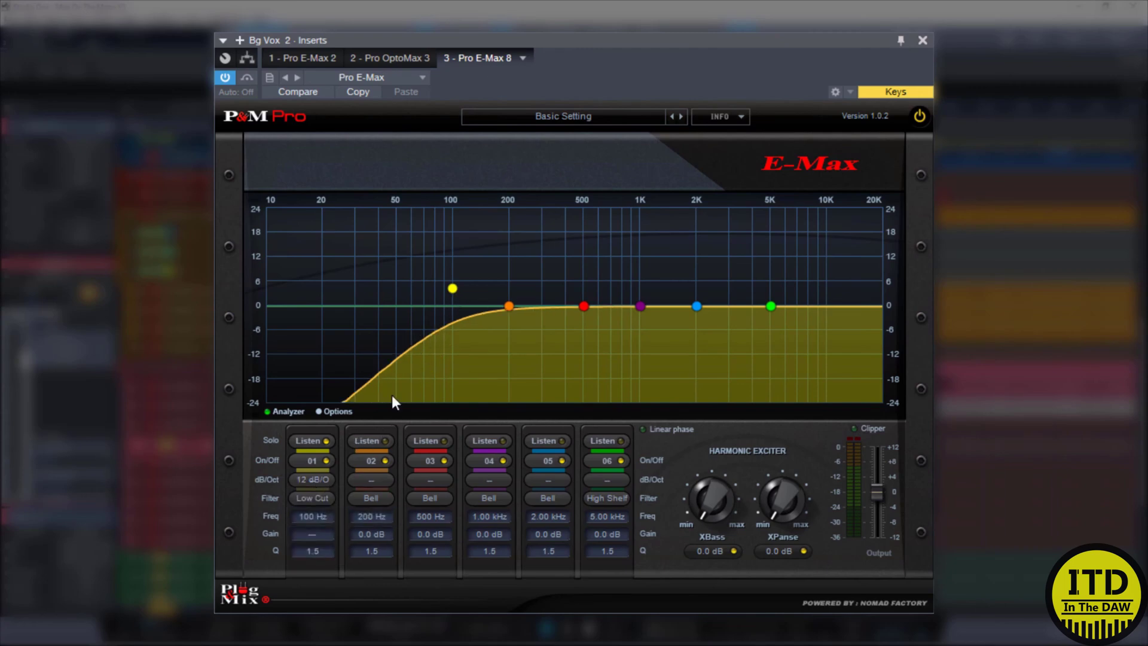
drag(454, 291, 455, 263)
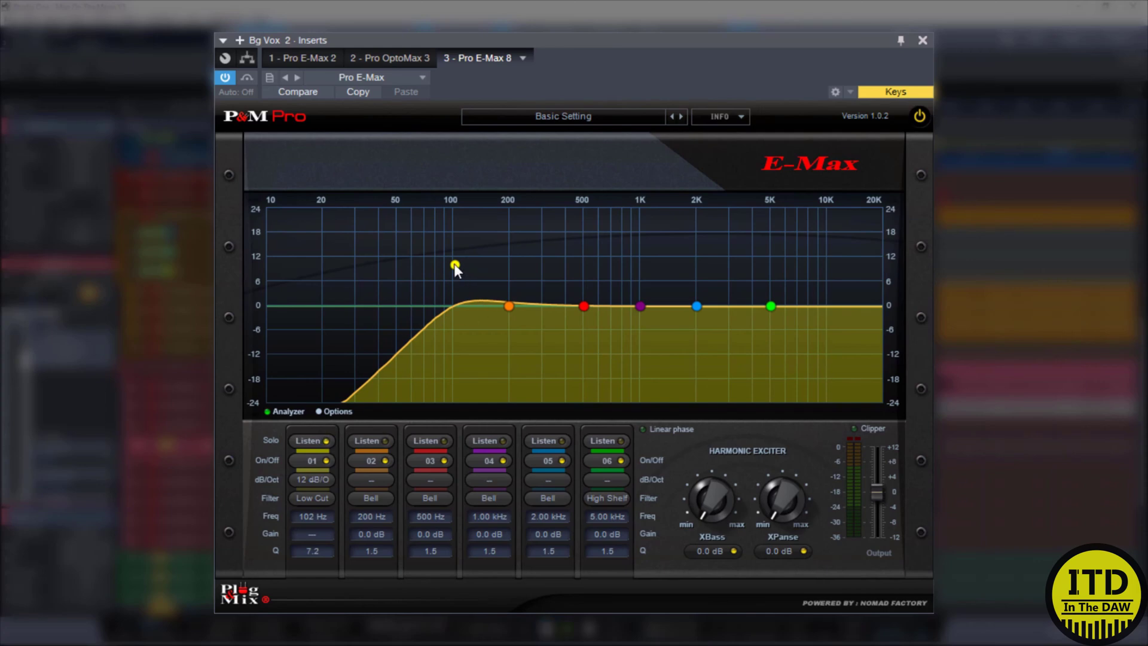
mouse_move(455, 265)
mouse_down()
mouse_move(416, 266)
mouse_move(462, 261)
mouse_up()
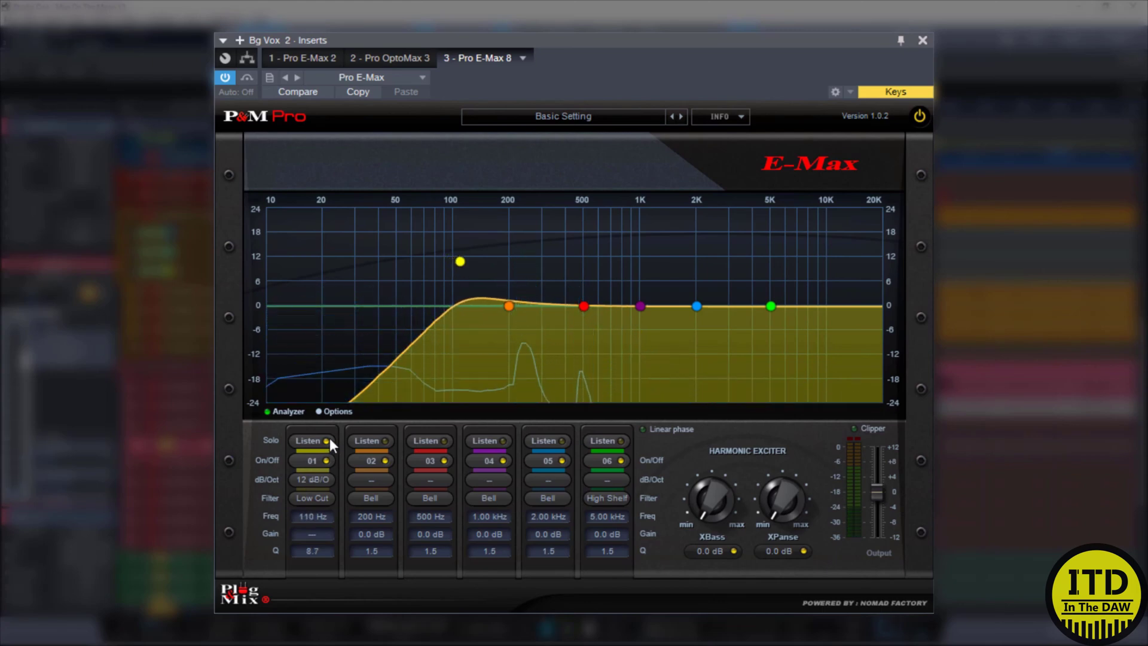
scroll(320, 516, up, 2)
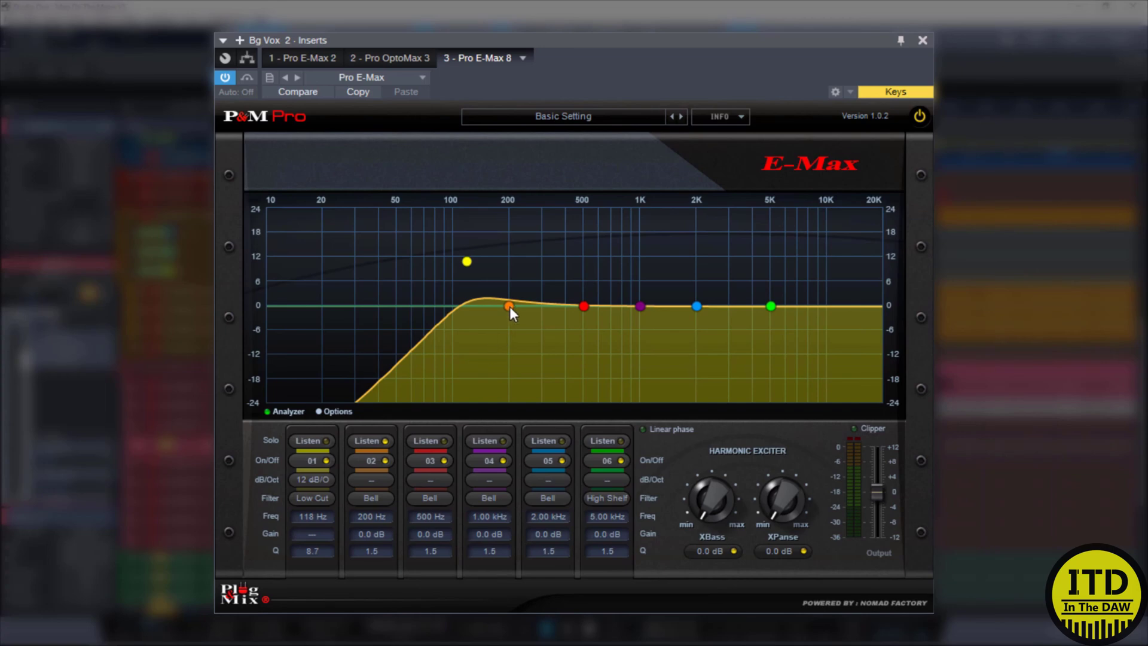
- Audition band 2 as a sharp +12.7 dB peak during playback, then settle it at -6.1 dB near 203 Hz
drag(509, 306, 515, 285)
scroll(516, 285, up, 3)
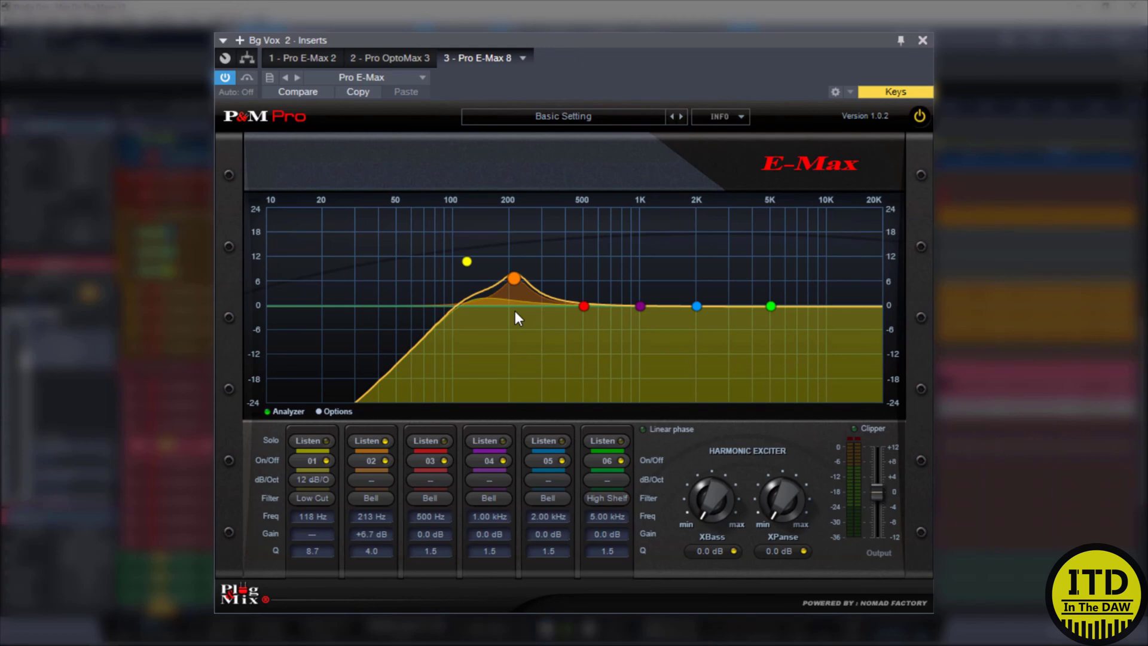
drag(514, 278, 507, 253)
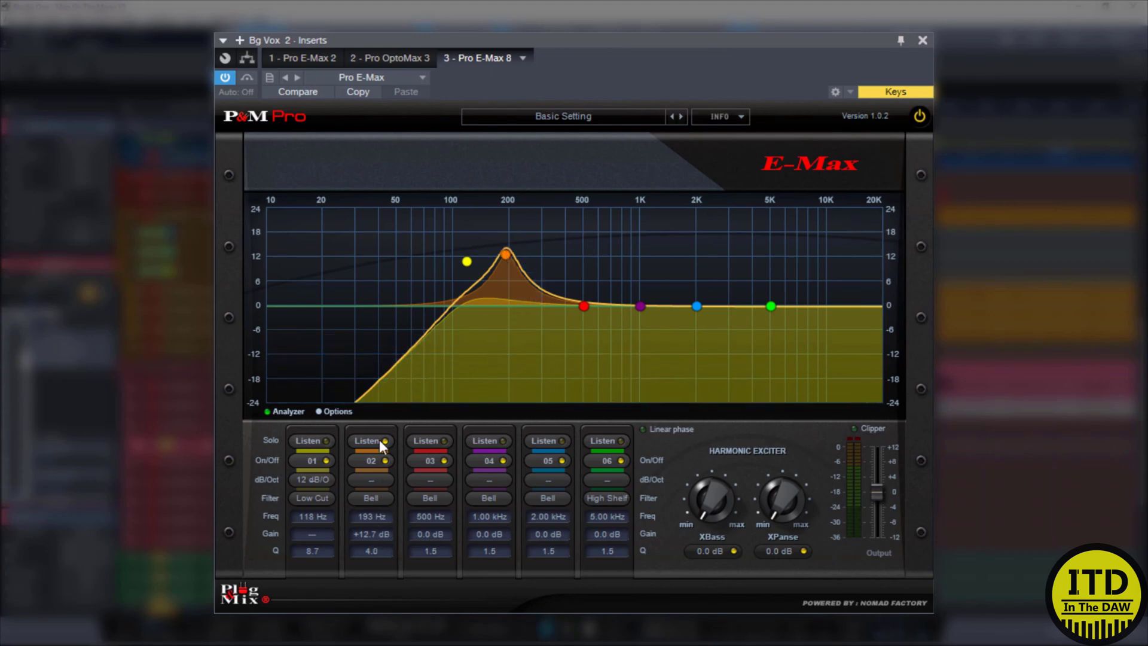
key(space)
drag(507, 256, 508, 343)
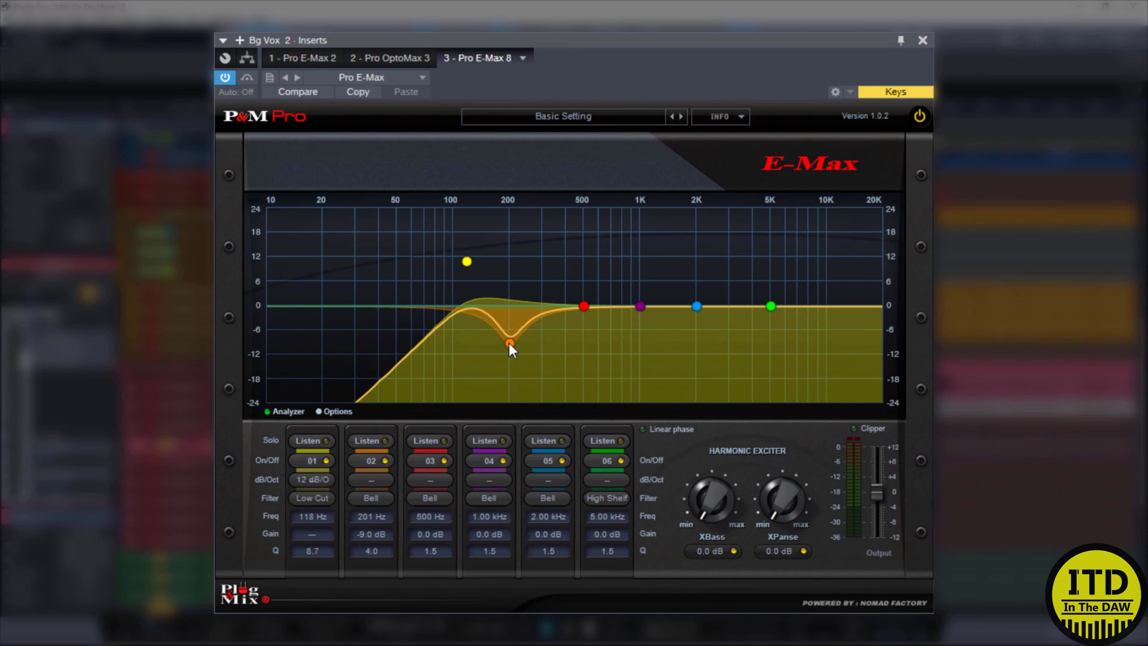
drag(509, 342, 511, 332)
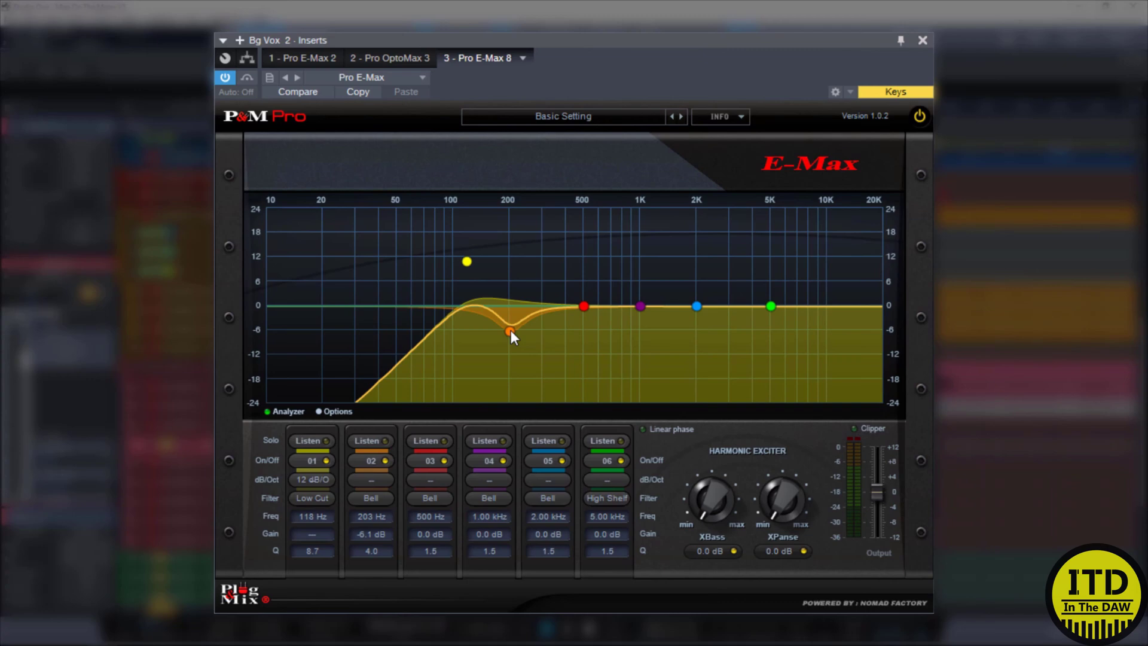
- Sweep band 3 for a resonance, set it to -3.1 dB at 483 Hz, then bypass the EQ
click(583, 307)
drag(583, 306, 582, 246)
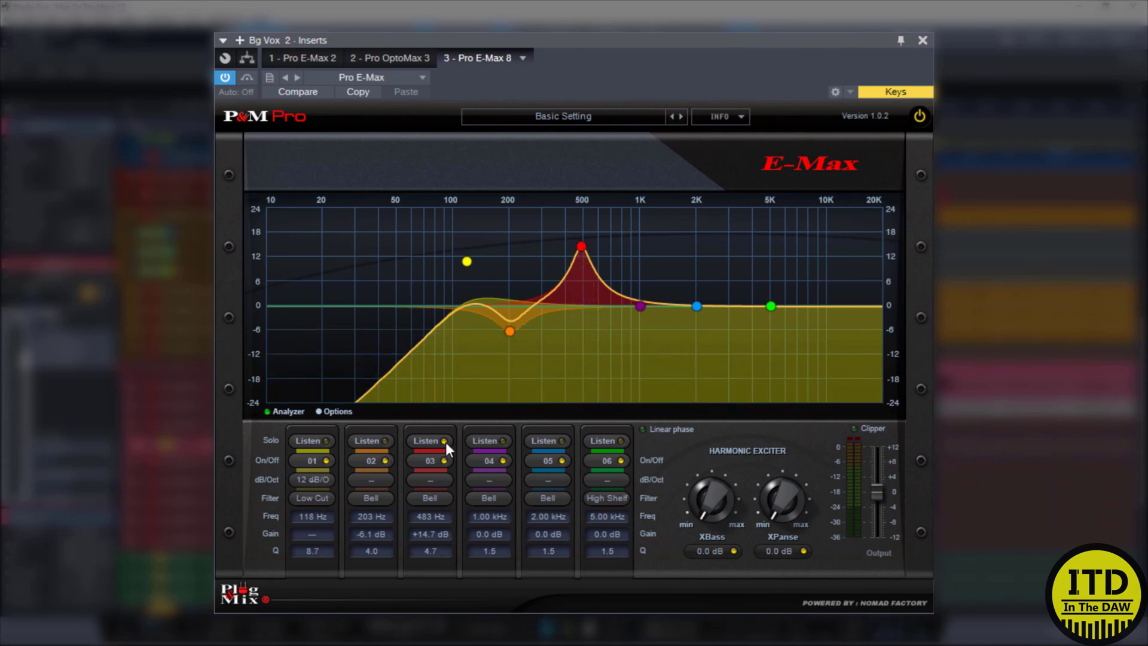
drag(429, 538, 433, 565)
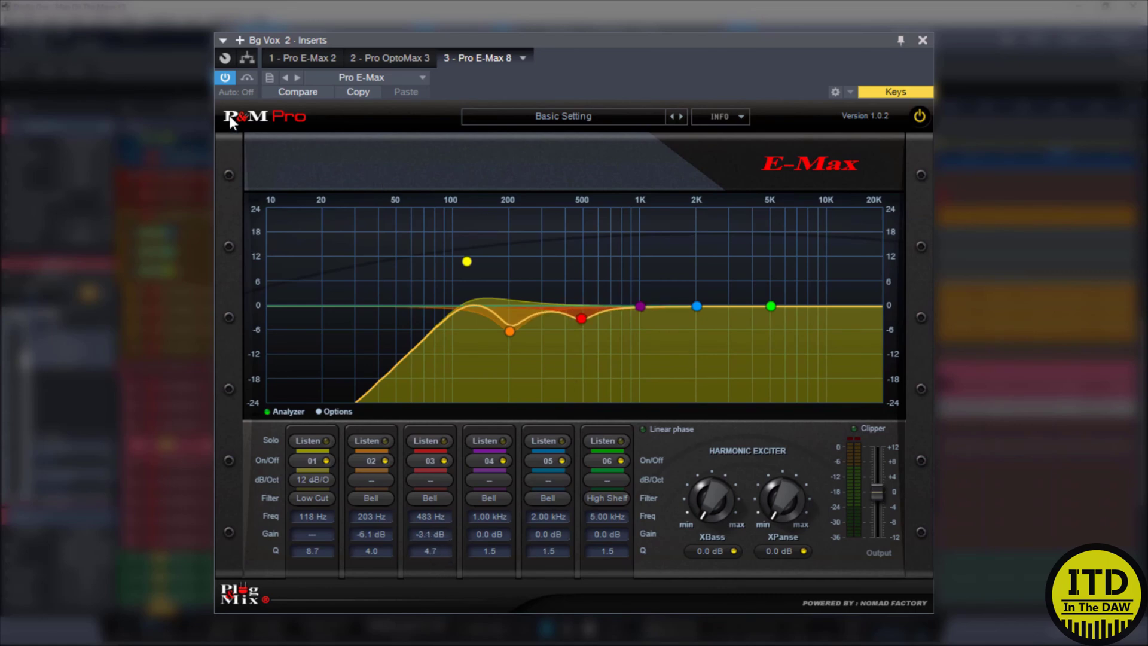
click(226, 77)
- Re-enable the EQ, raise the low cut to 129 Hz, deepen bands 3/2 to -5.7/-8.1 dB, add +3.4 dB XBass
click(226, 78)
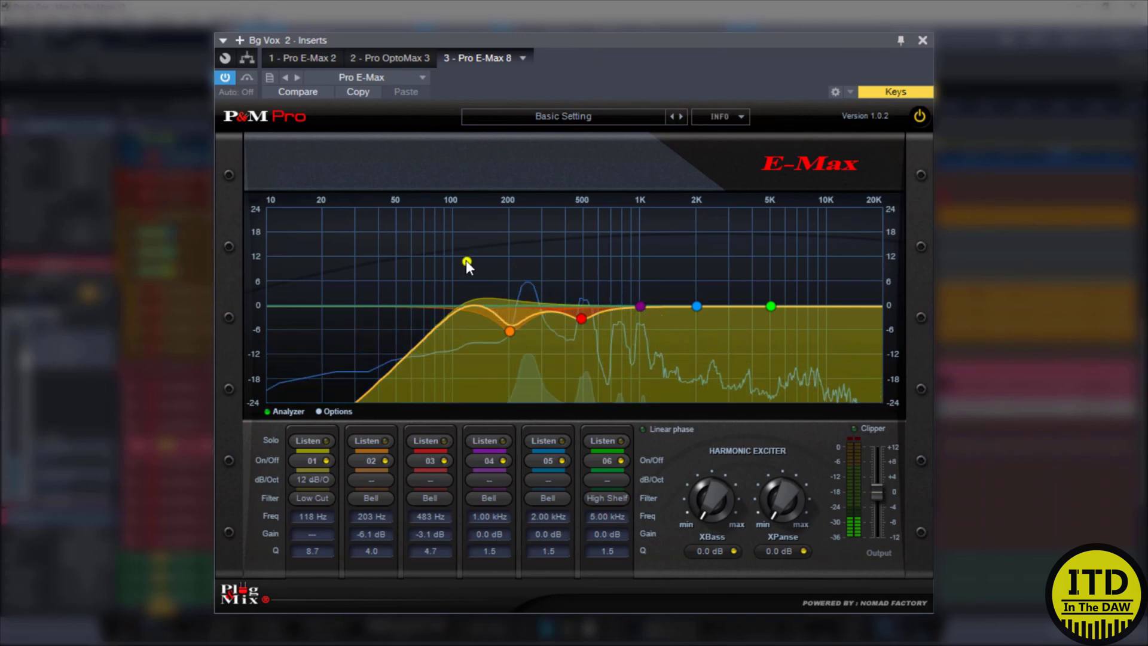
drag(467, 261, 474, 272)
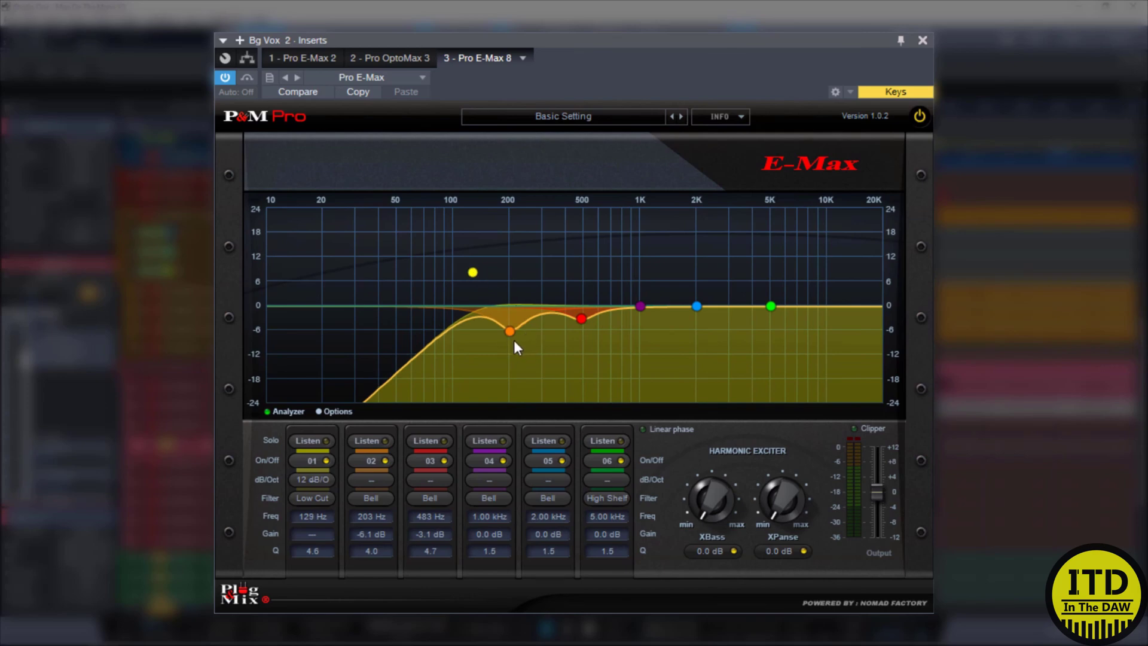
drag(583, 323, 583, 330)
drag(513, 331, 512, 339)
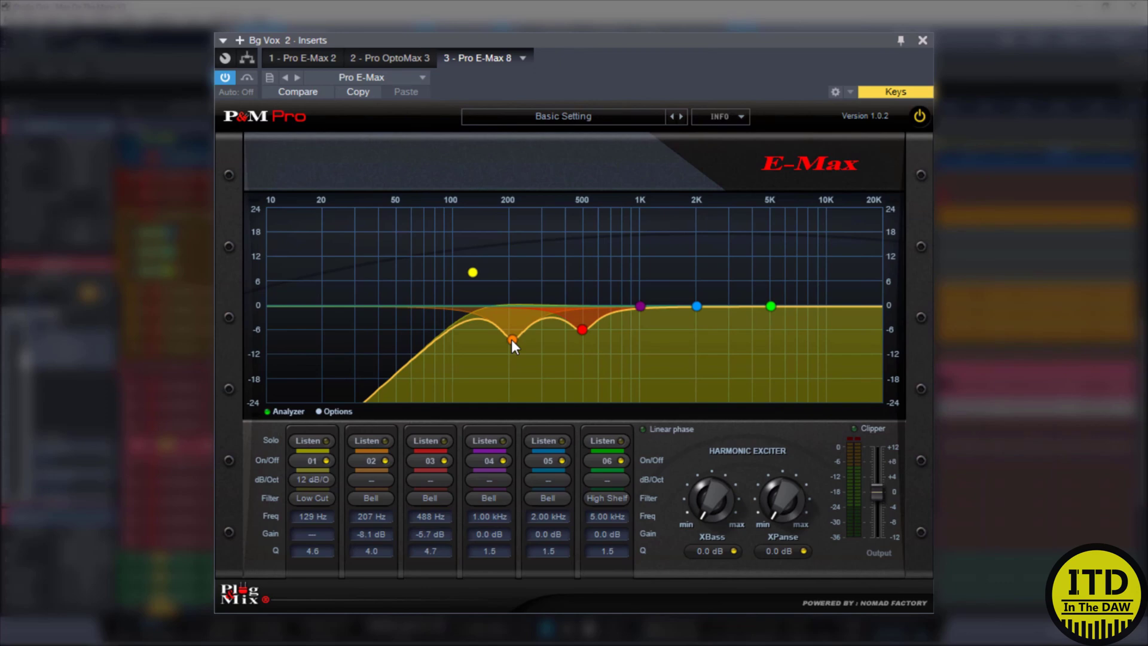
key(space)
drag(715, 506, 784, 473)
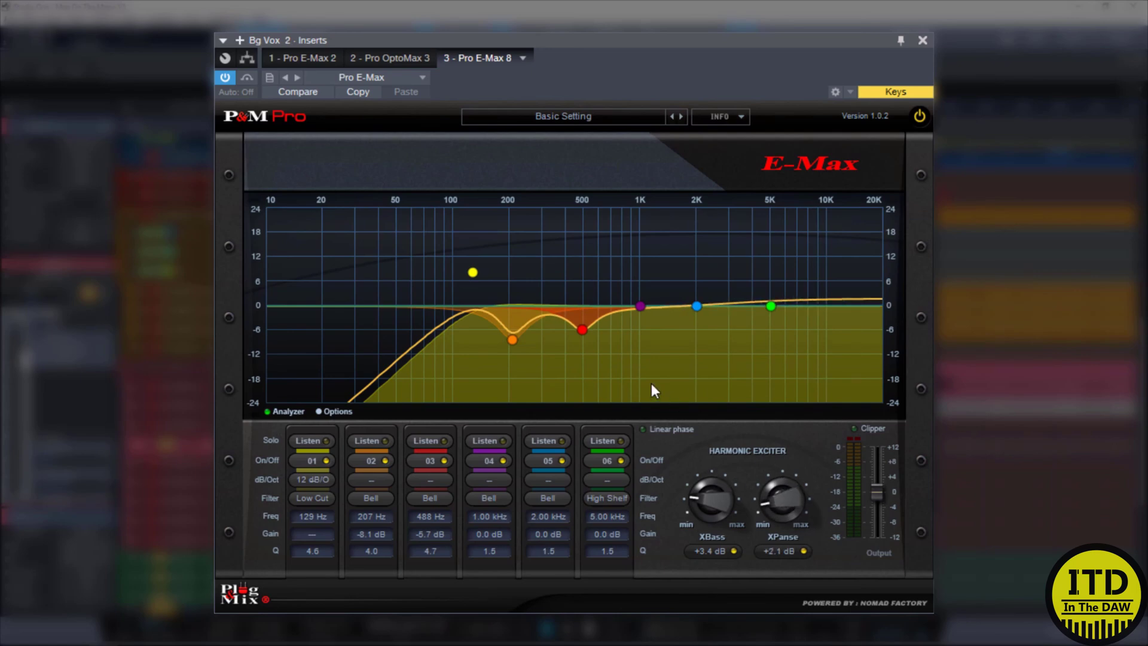
- Play the vocal while toggling the E-Max bypass to compare, leaving the EQ bypassed
key(space)
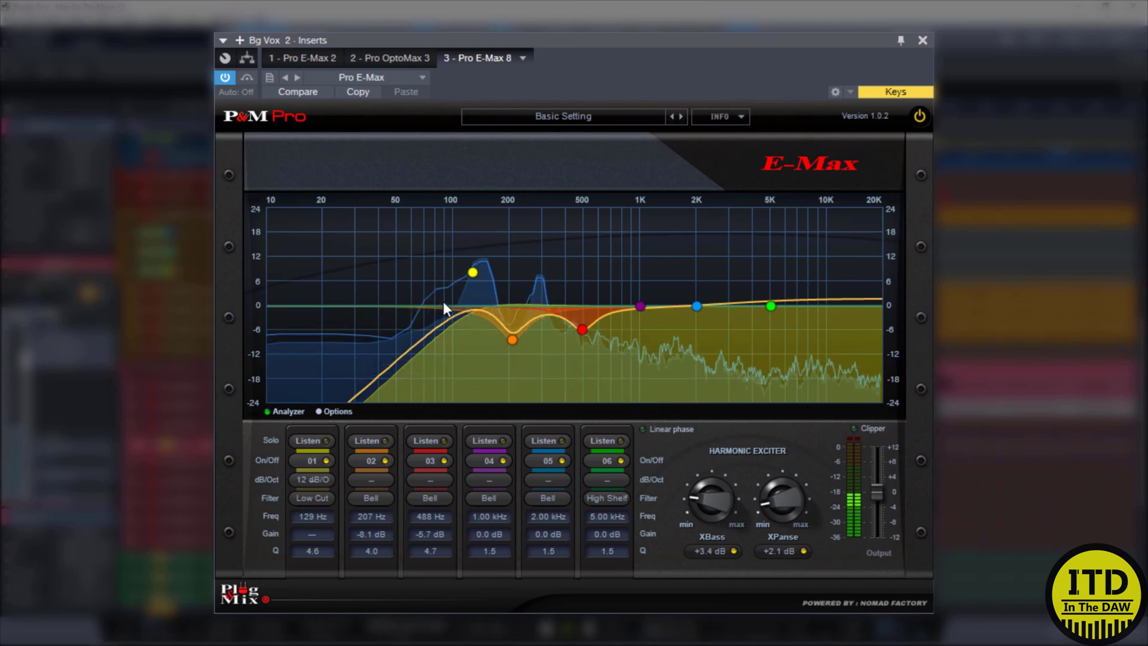
click(231, 78)
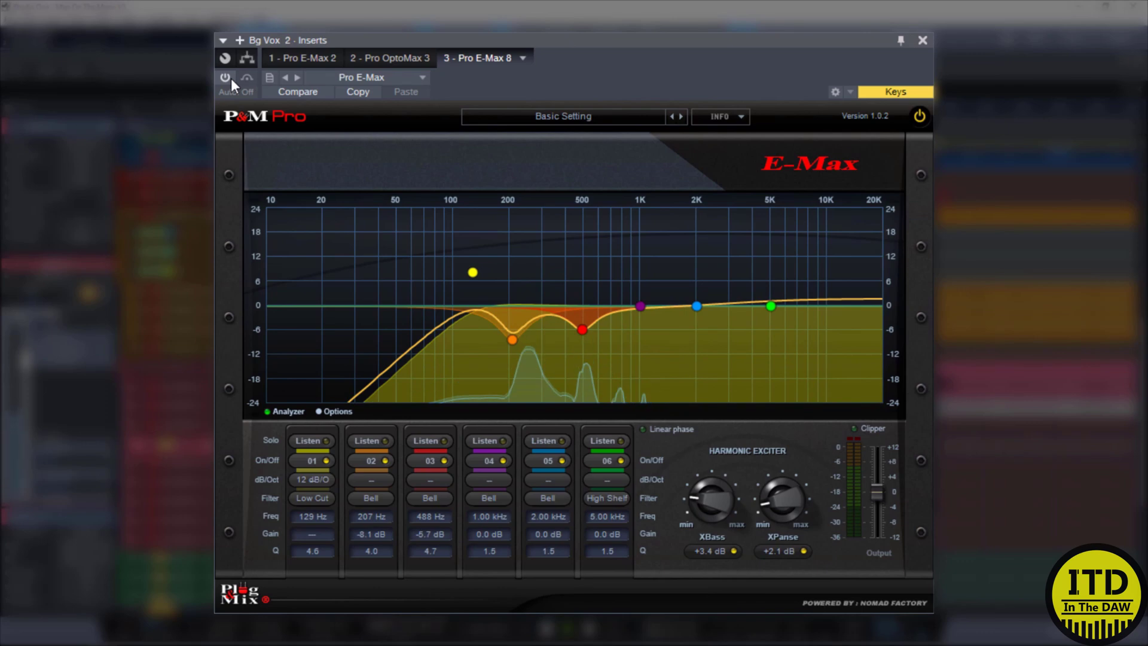
click(231, 78)
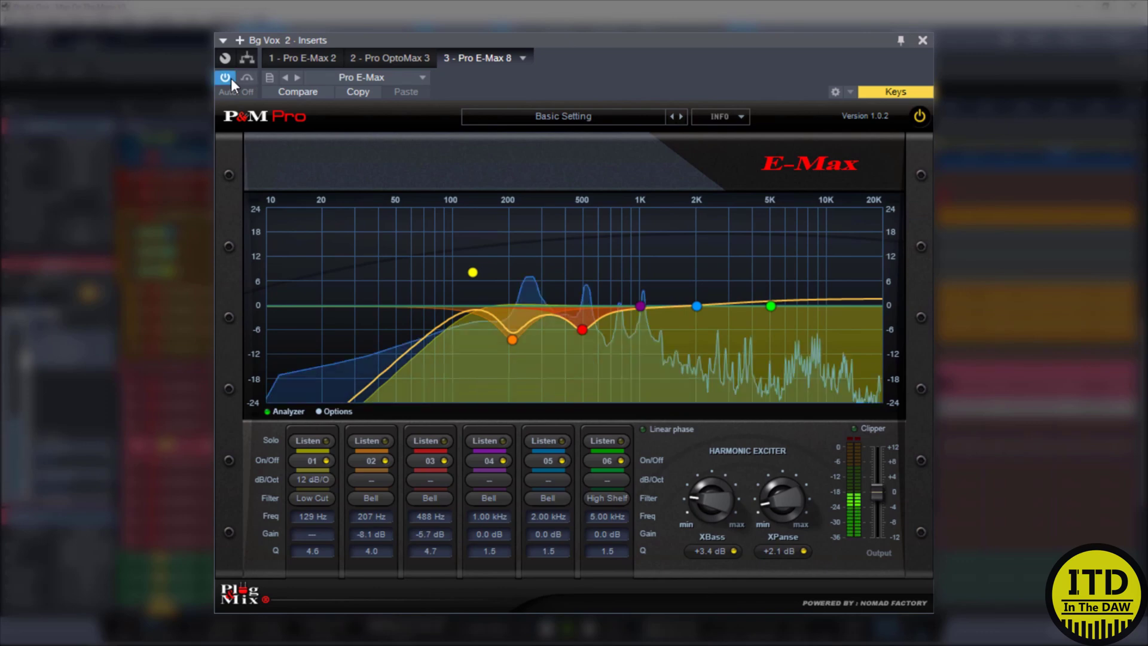
key(space)
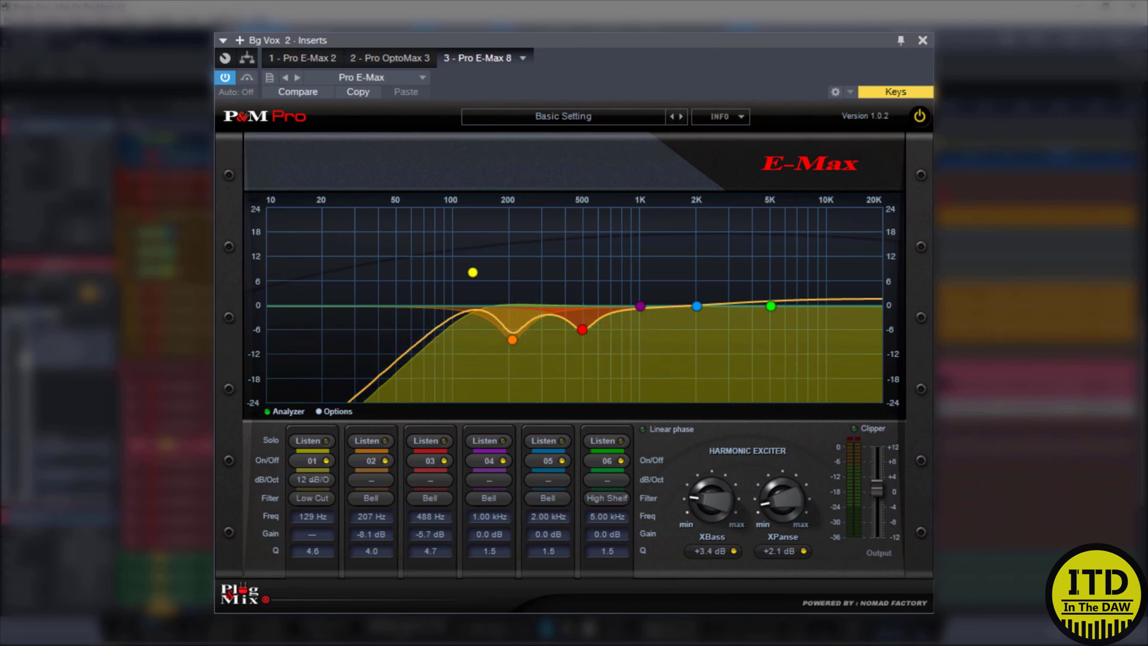
click(227, 76)
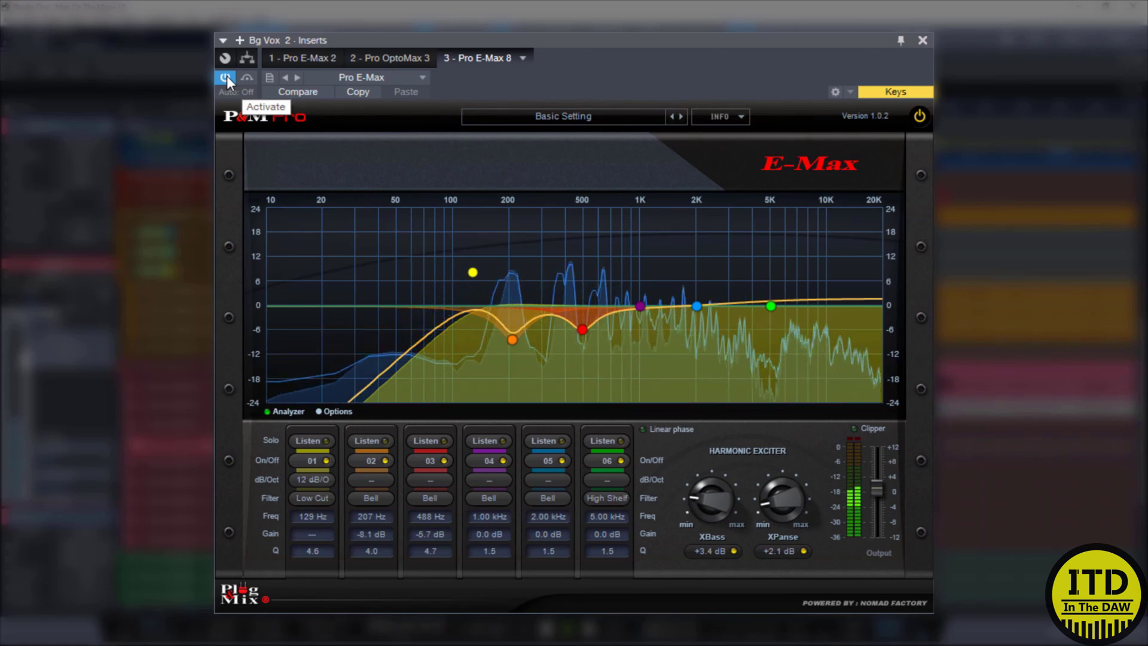
click(221, 78)
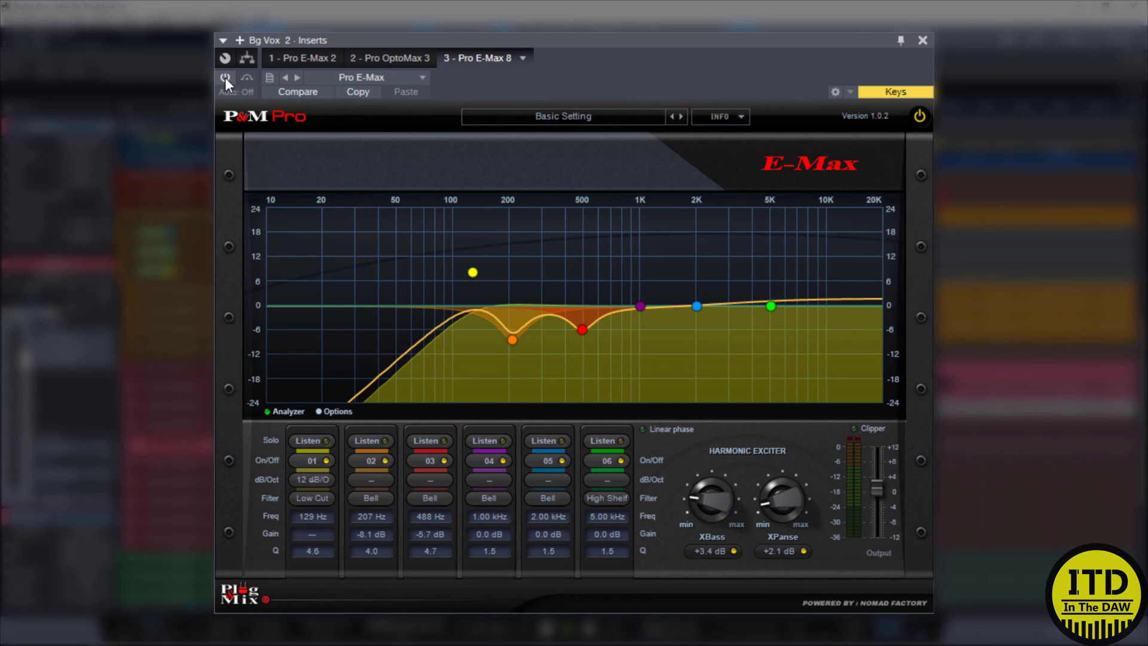
- Turn the E-Max back on and play a short stretch of the vocal
click(225, 77)
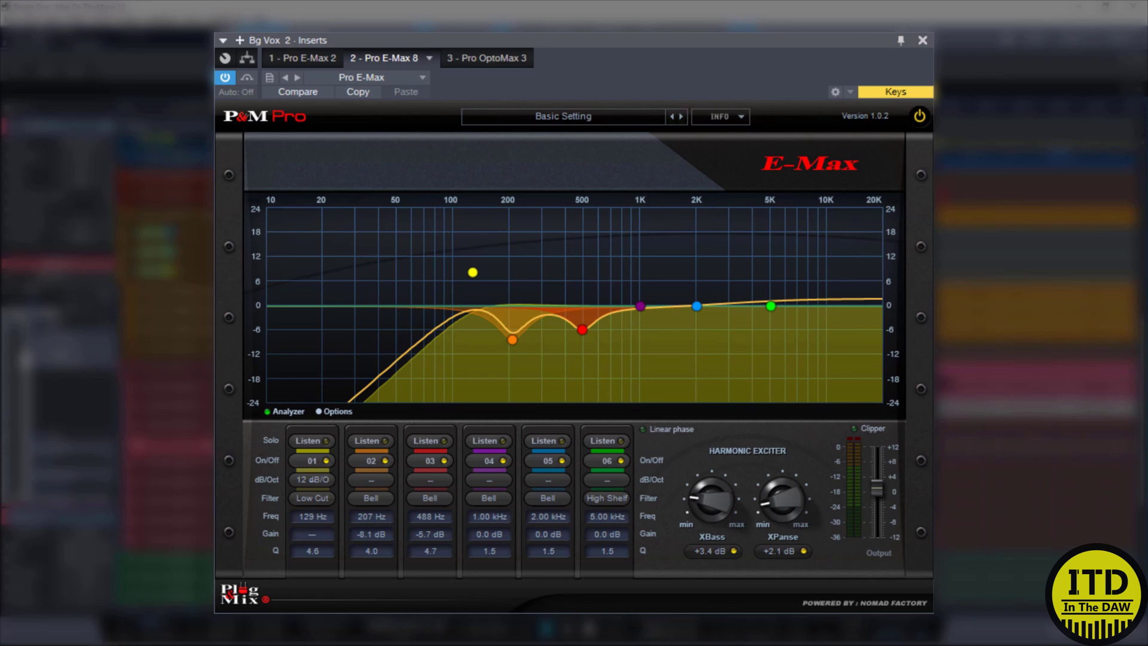
key(space)
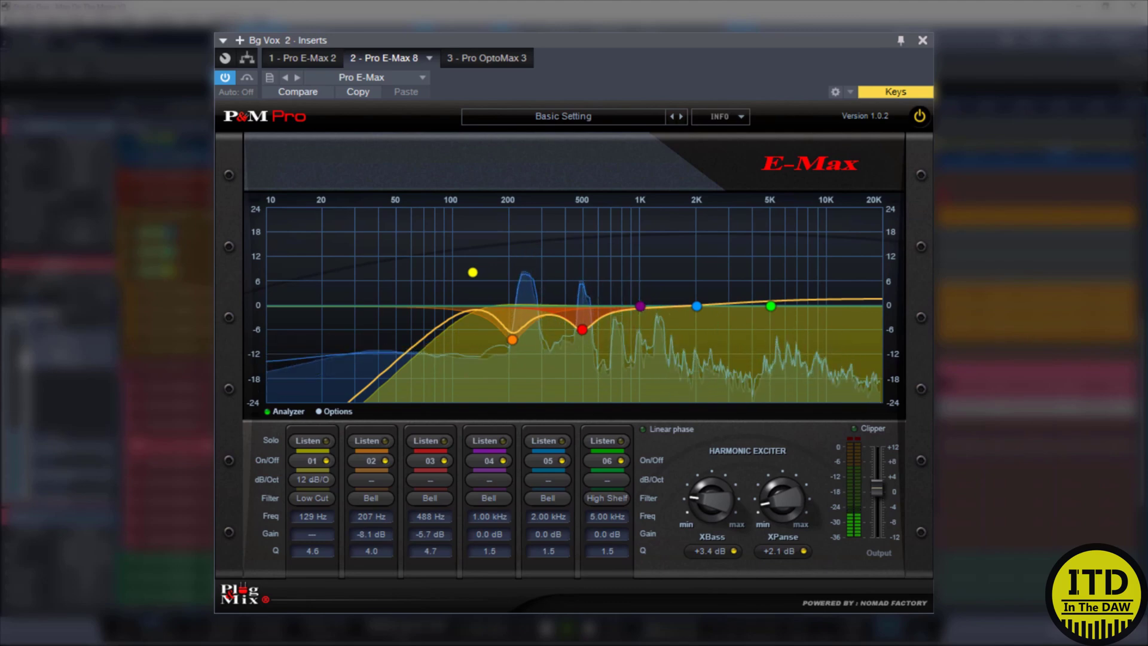
key(space)
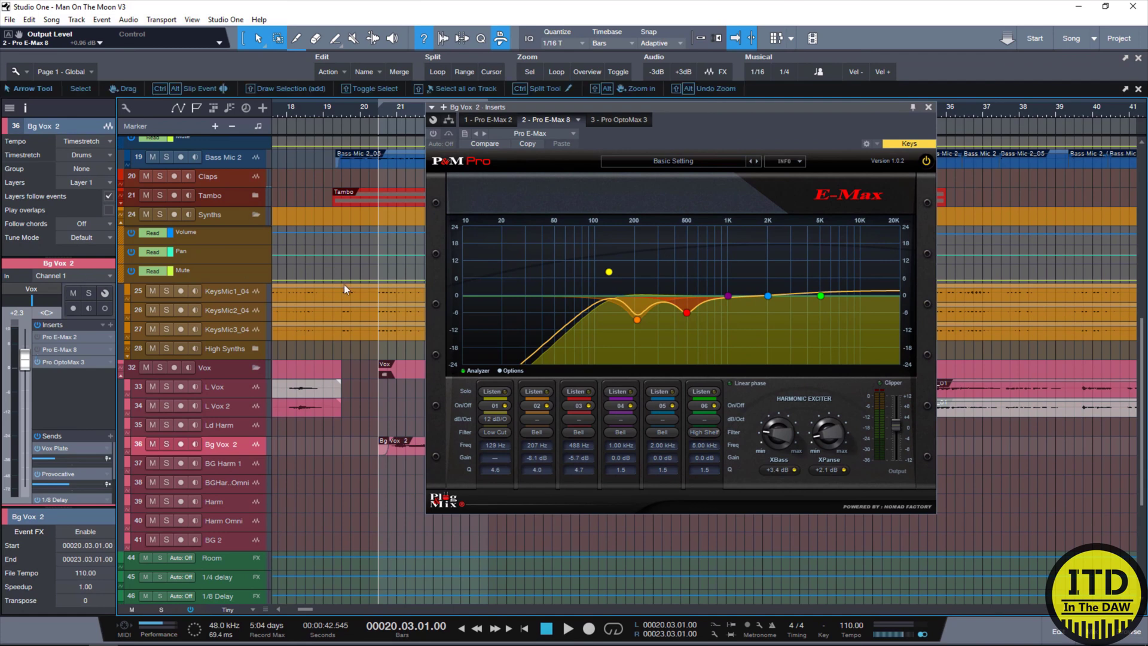
- Activate the Pro E-Max 8 insert's power icon in Bg Vox 2's Inserts list
click(39, 349)
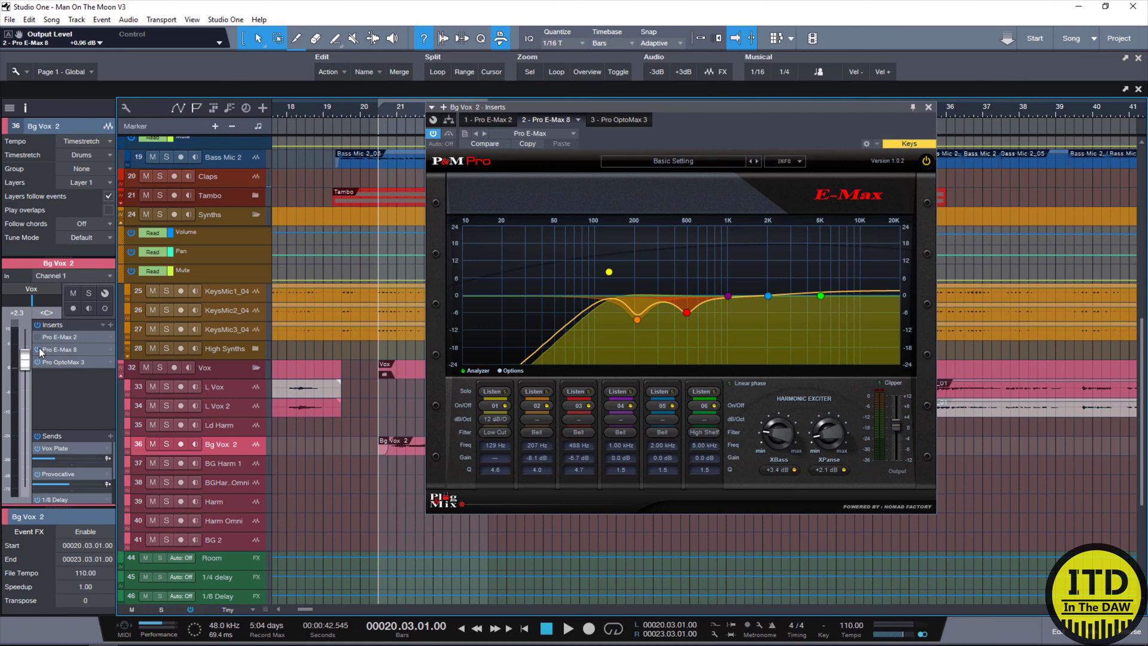